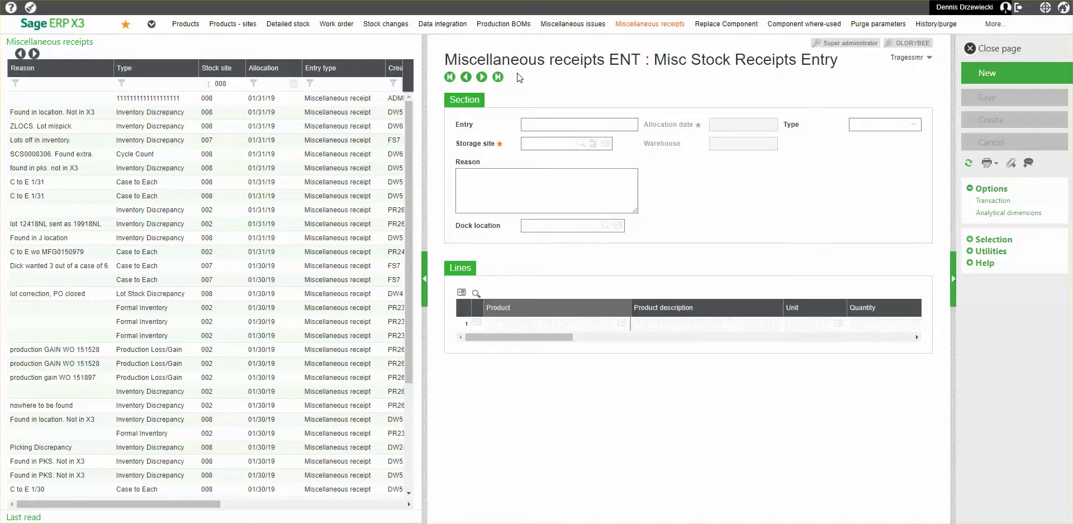
Bring the Telnet console in front of the Sage X3 Miscellaneous receipts page.
key("alt+Tab")
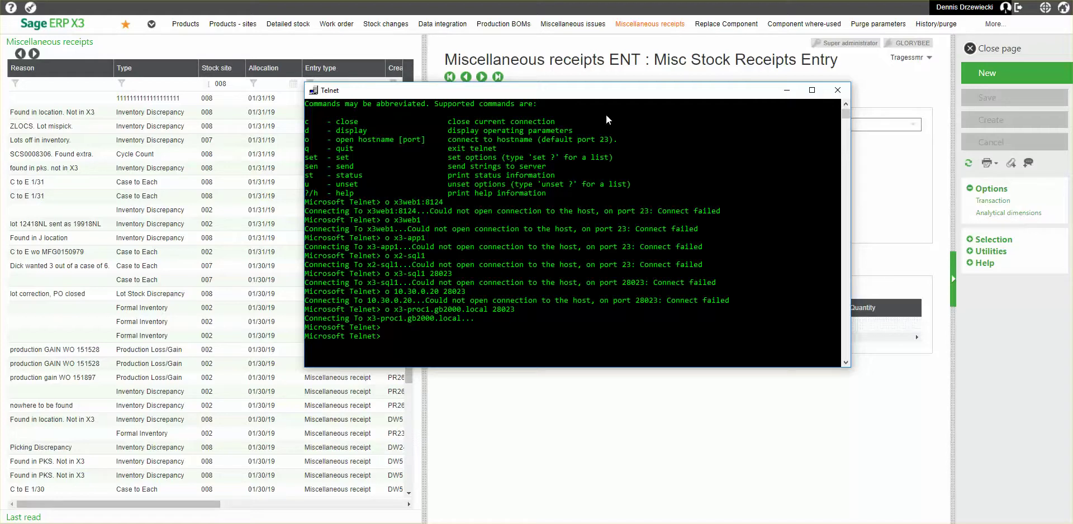
Move the console up-right and open x3-proc1.gb2000.local on port 28023.
left_click_drag(619, 92, 728, 44)
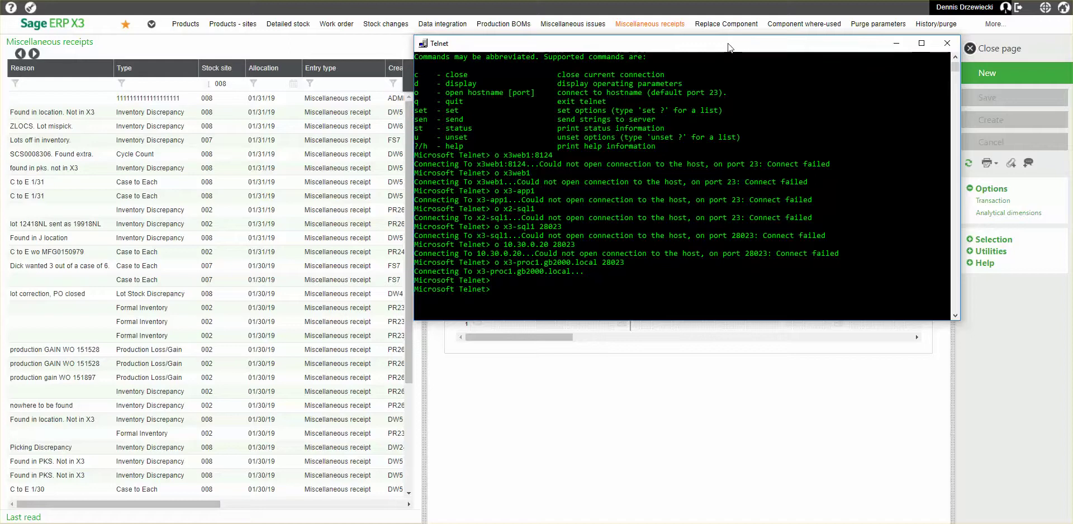
type("o X3-PRO")
key("BackSpace")
key("BackSpace")
key("BackSpace")
key("BackSpace")
key("BackSpace")
key("BackSpace")
type("x3-roc")
key("BackSpace")
key("BackSpace")
key("BackSpace")
type("proc1.gb2")
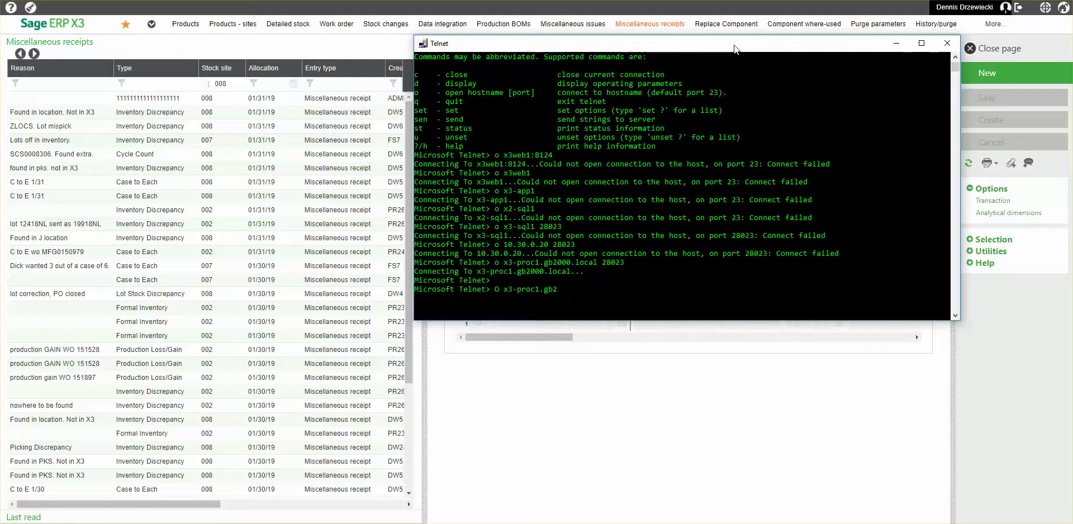
type("000.local 28023")
key("Return")
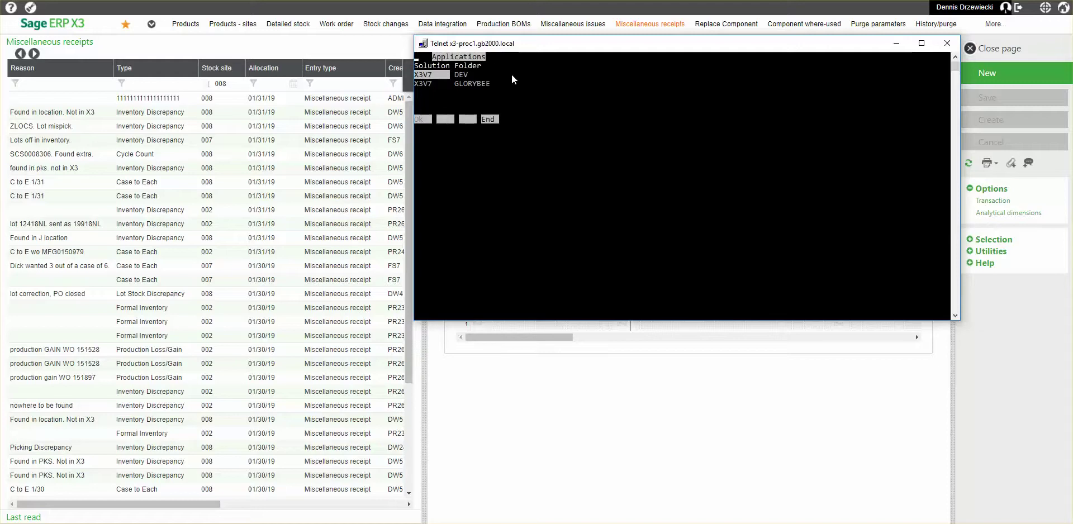
Choose the X3V7 GLORYBEE folder and log in with the user name.
key("Down")
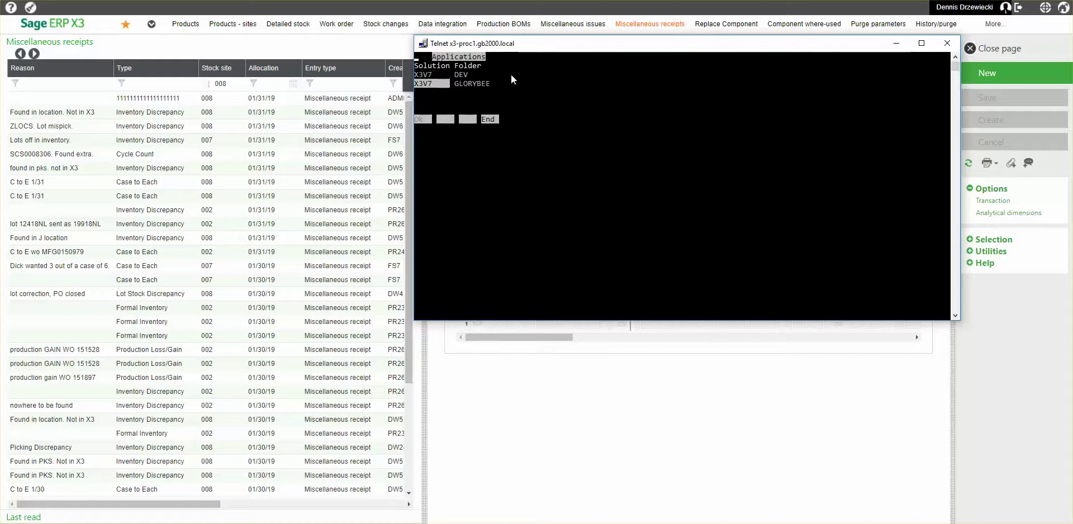
key("Return")
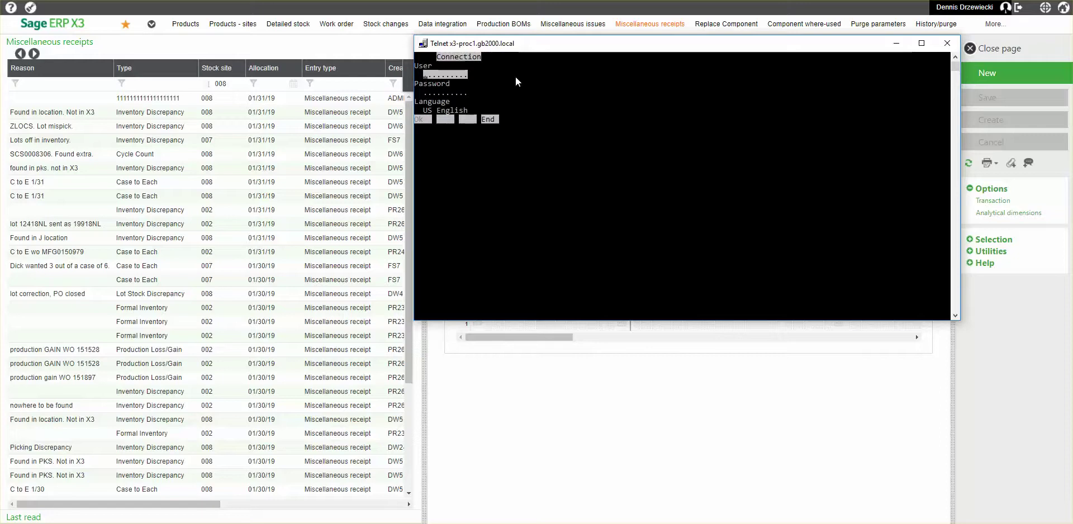
type("admin")
key("Return")
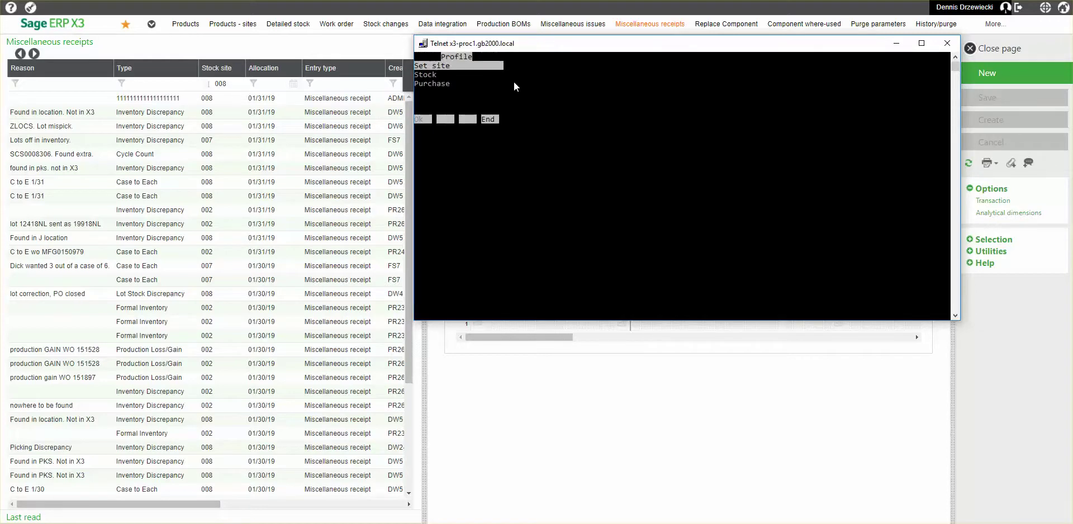
left_click(513, 84)
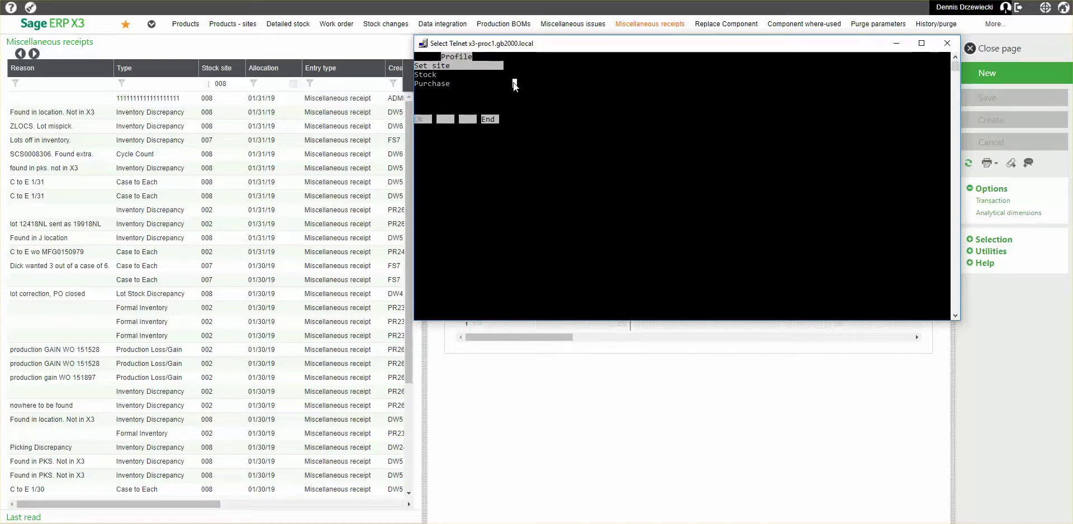
Set the session site to 008 (DC), then reopen Set site and confirm 008 again.
key("Escape")
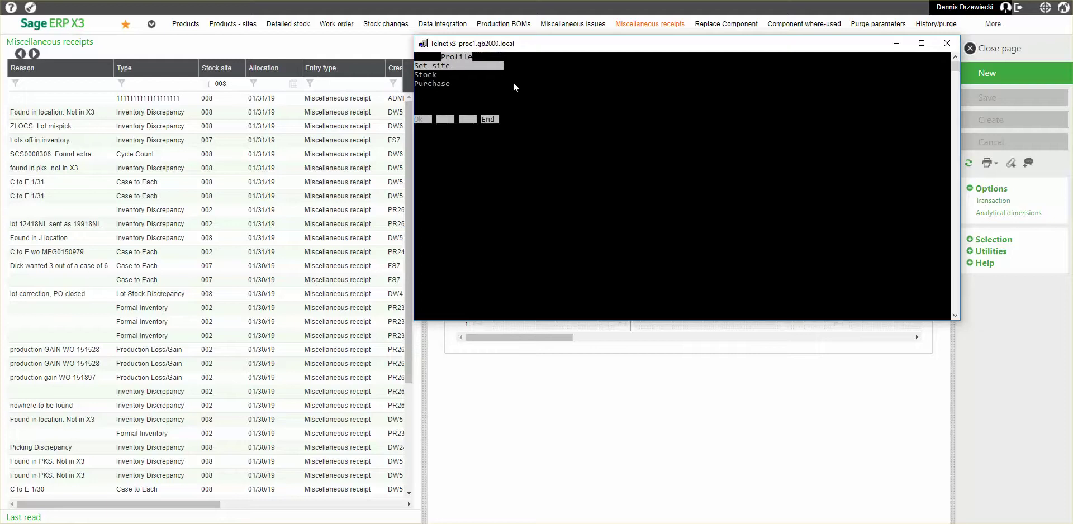
key("Return")
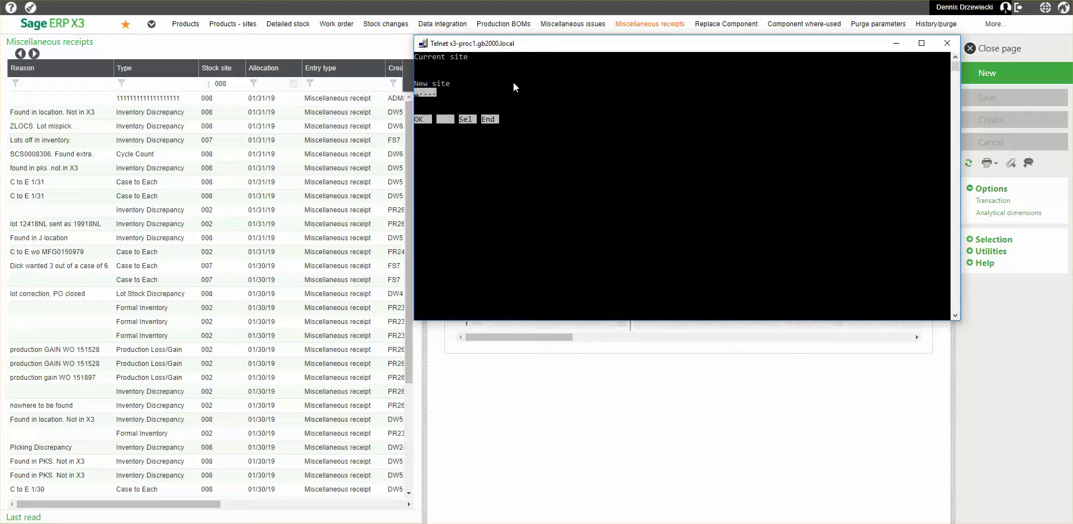
type("008")
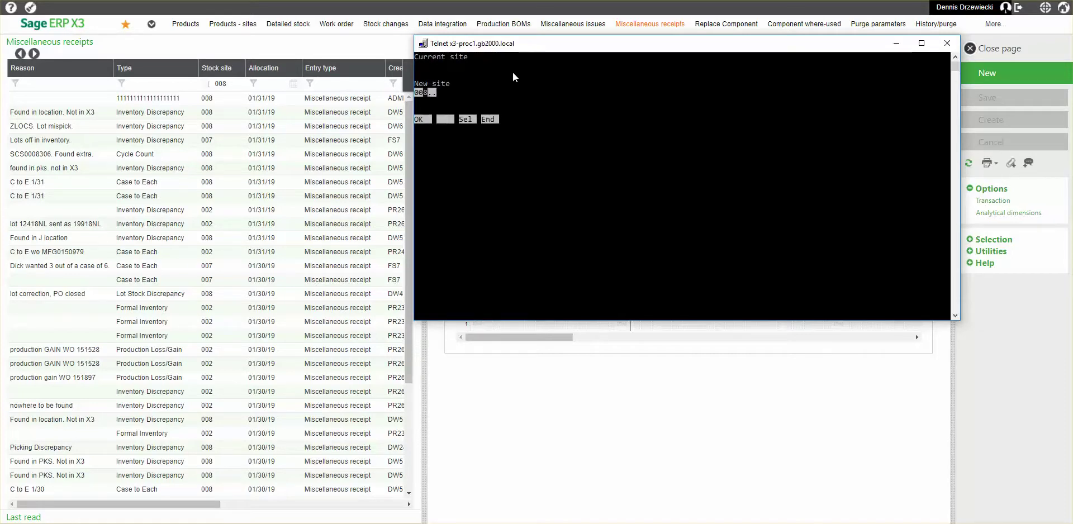
key("Return")
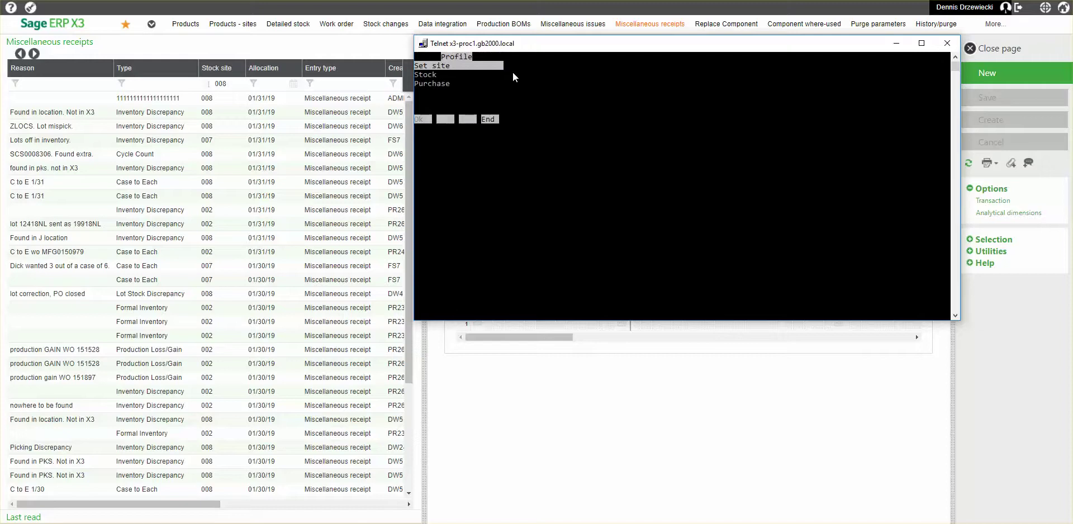
key("Return")
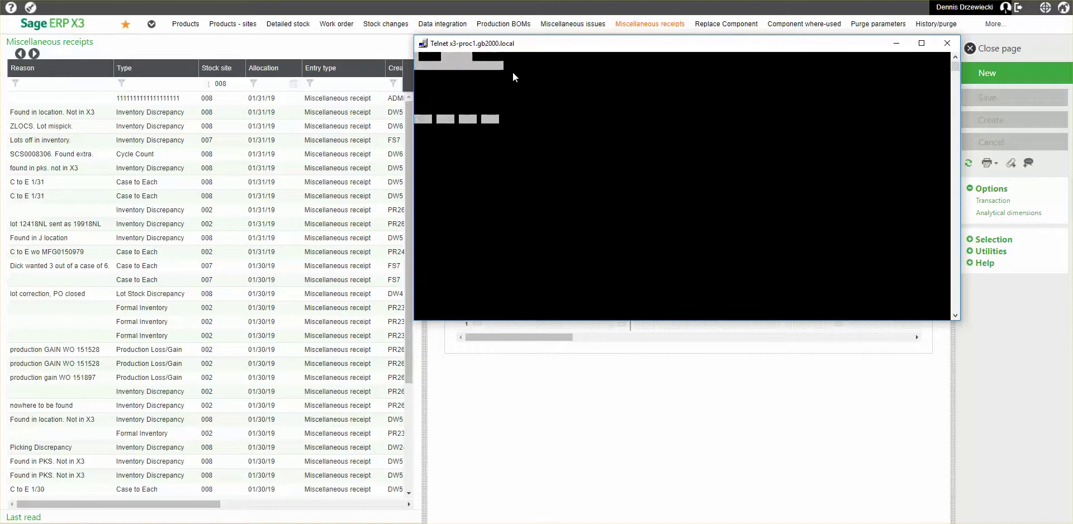
type("008")
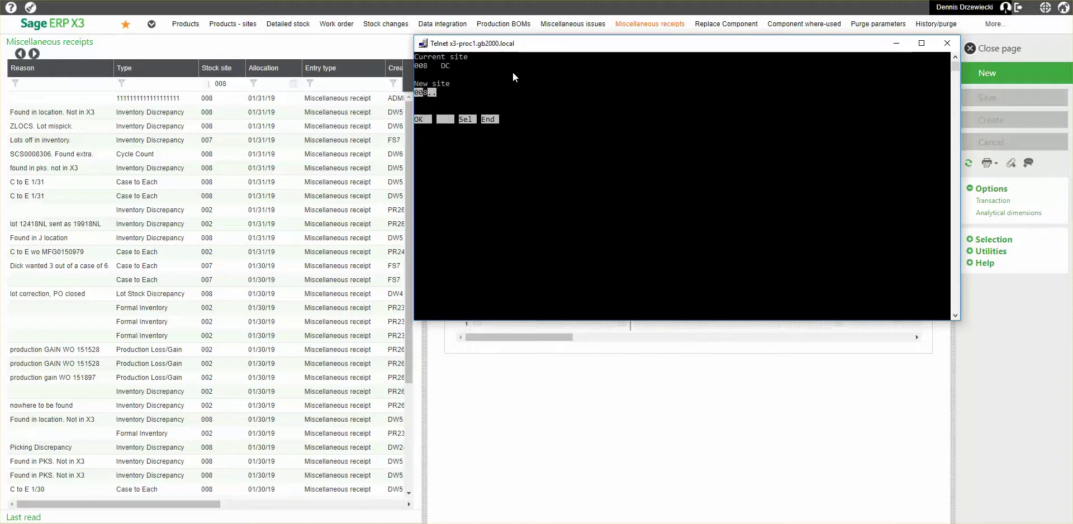
key("Return")
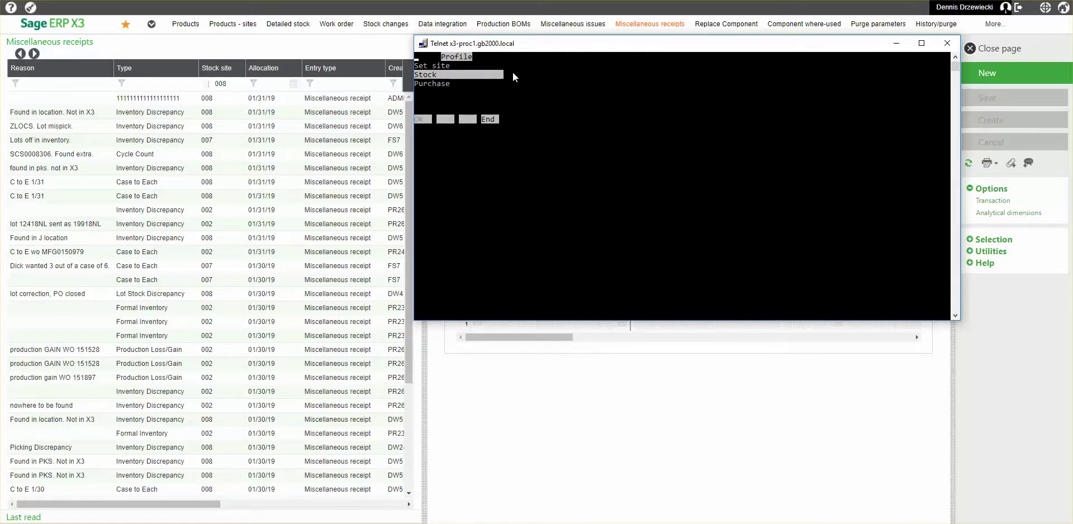
Start a Stock miscellaneous receipt with transaction type ENT.
key("Return")
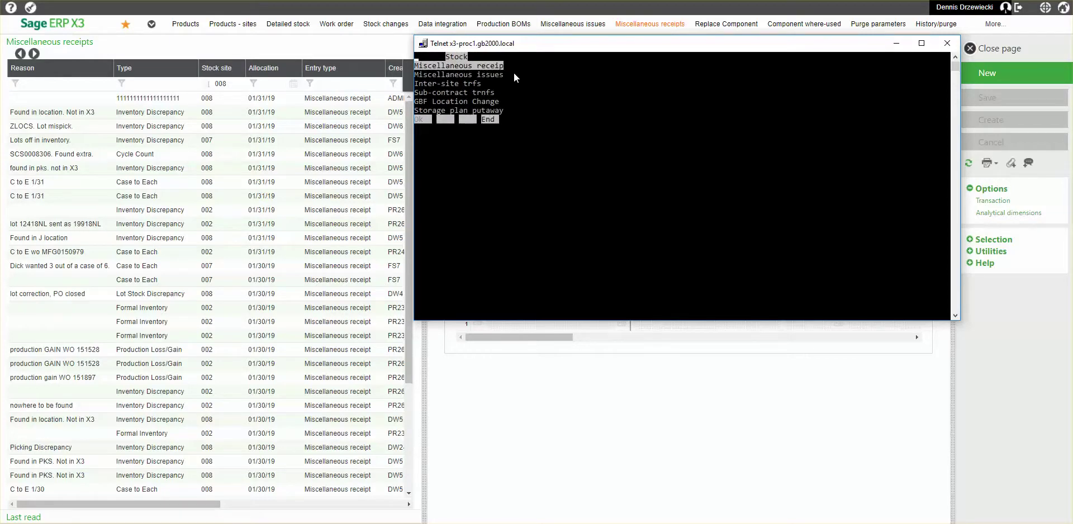
key("Return")
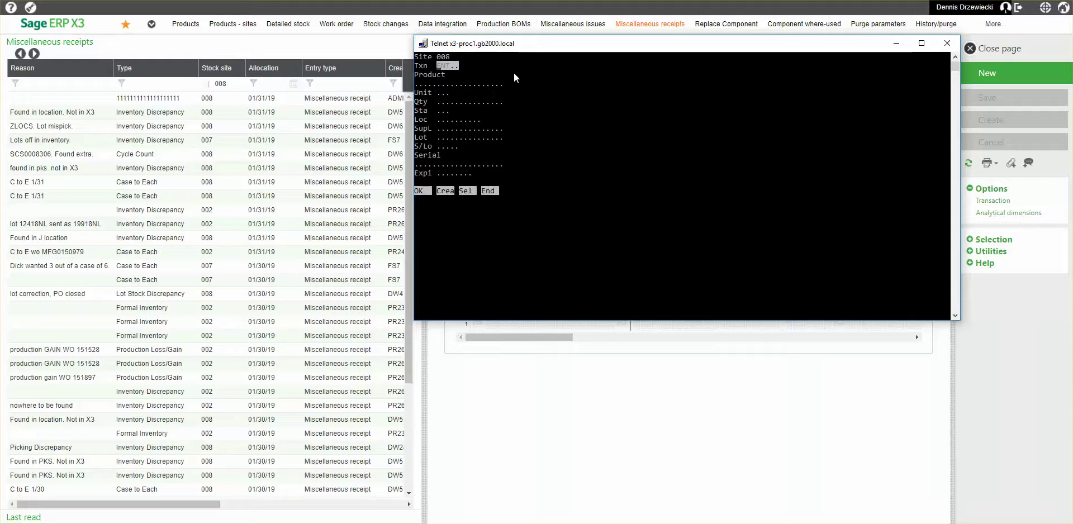
type("ent")
key("Up")
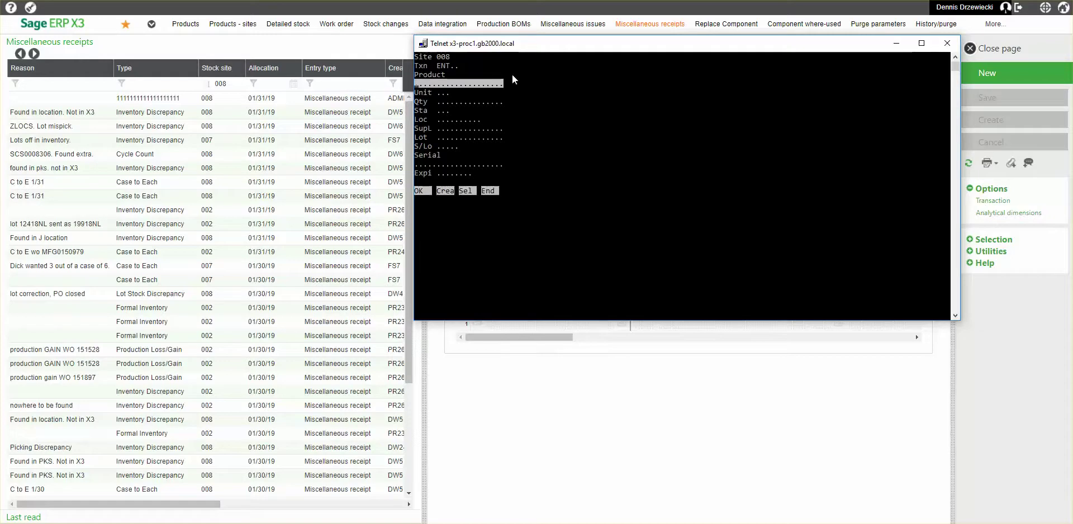
left_click(513, 74)
key("Escape")
Receive 1 EA of product 11043 into location A0000000, leaving supplier lot empty.
type("11043")
key("Return")
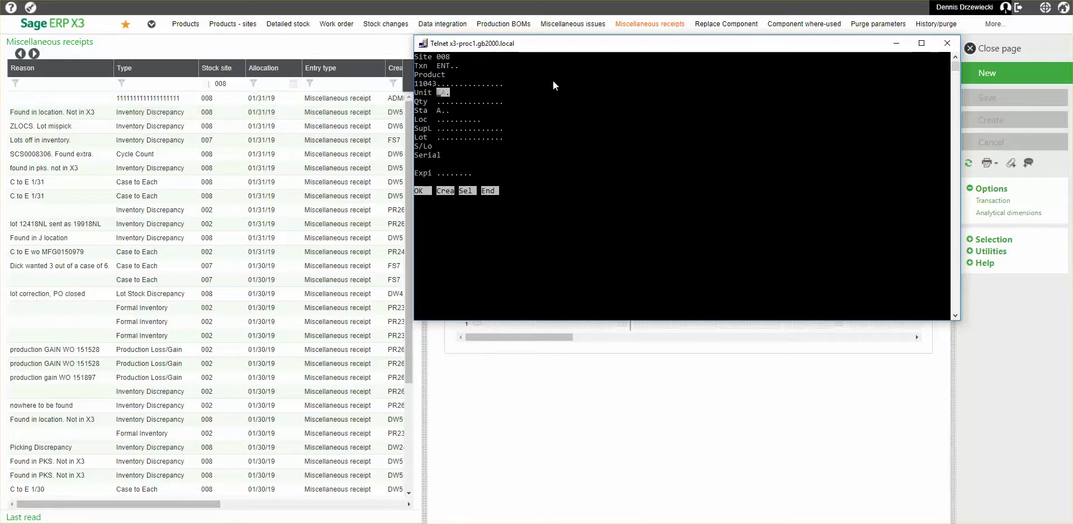
key("Return")
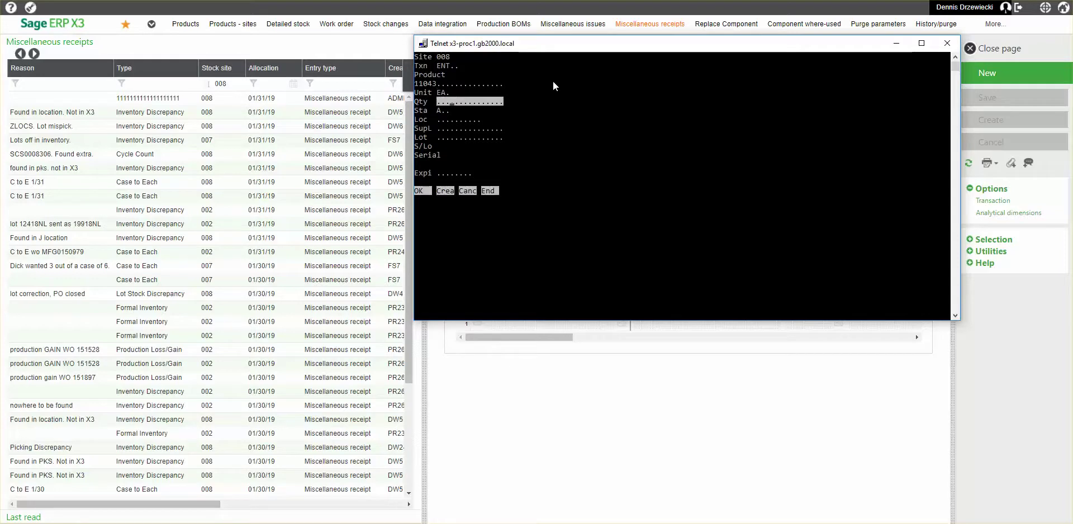
type("1")
key("Return")
key("Return")
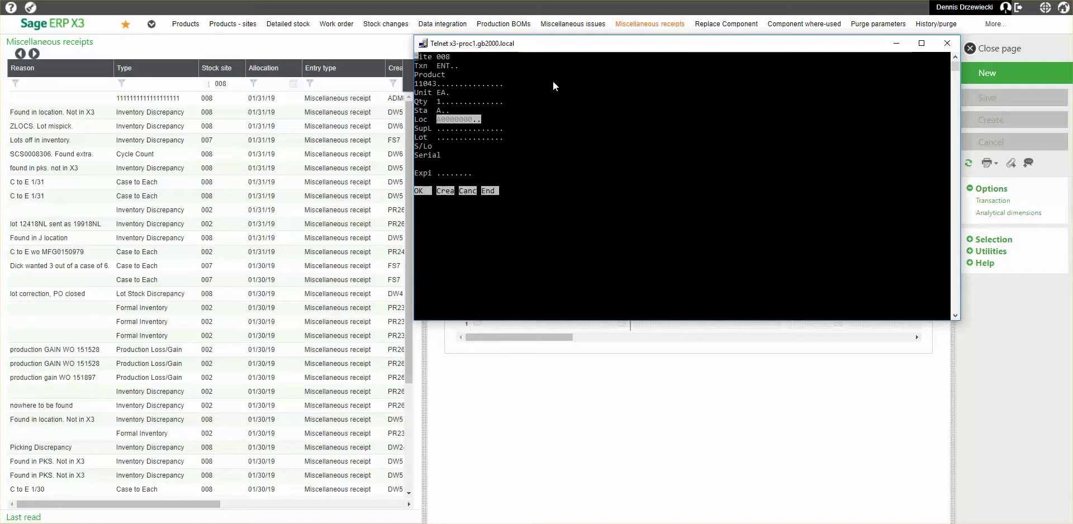
key("Return")
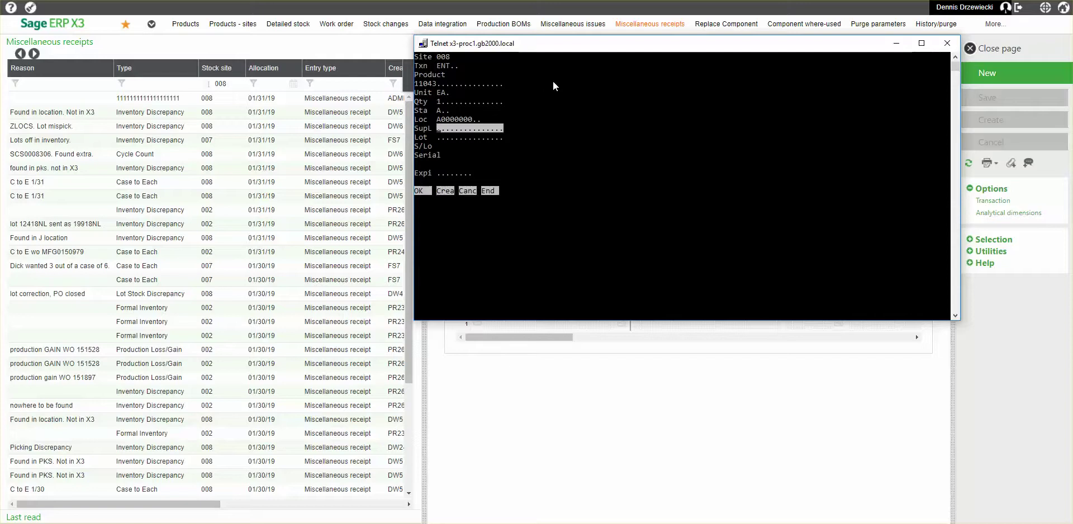
key("Return")
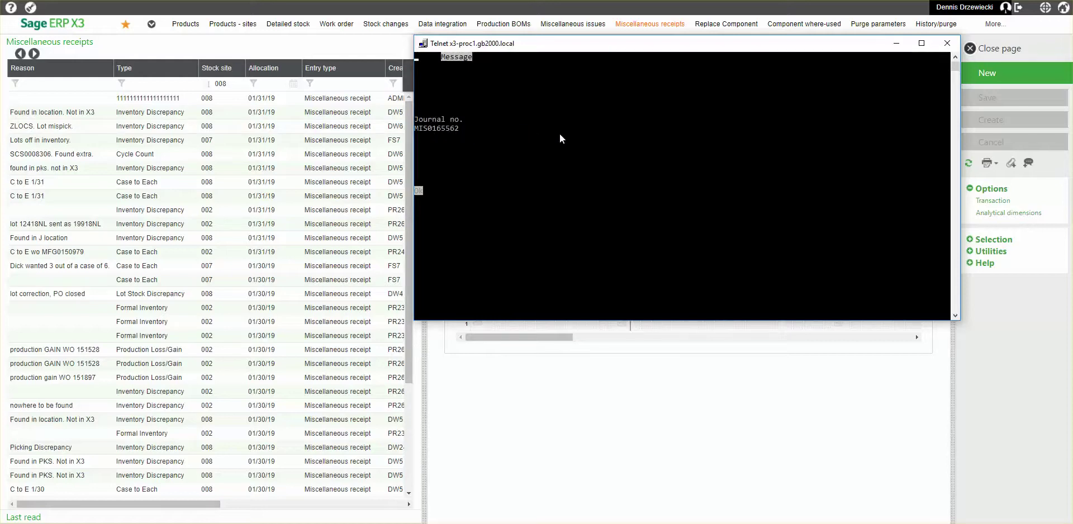
left_click(896, 45)
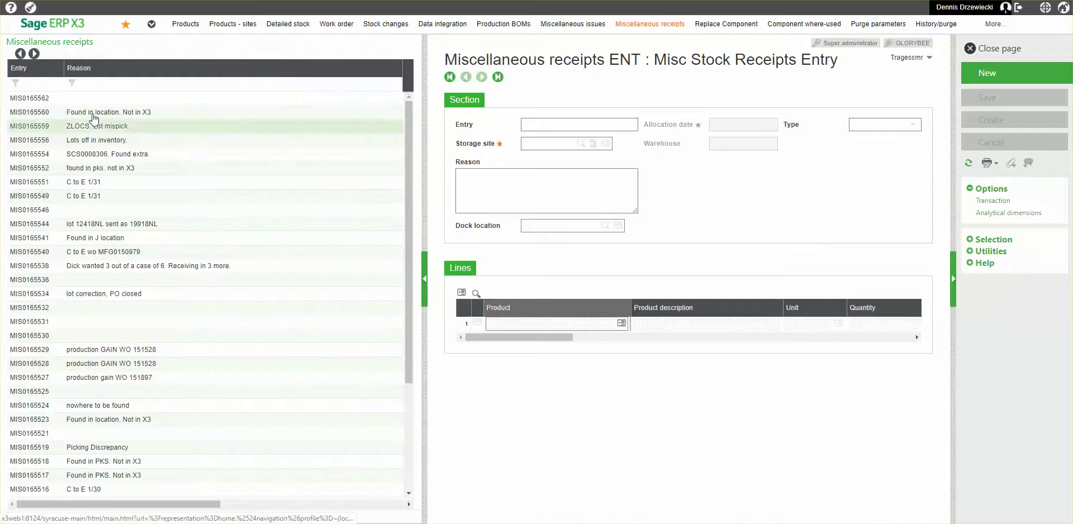
Display the newest MIS receipt and review its line for product 11043 Blackberry Honeystix.
left_click(67, 101)
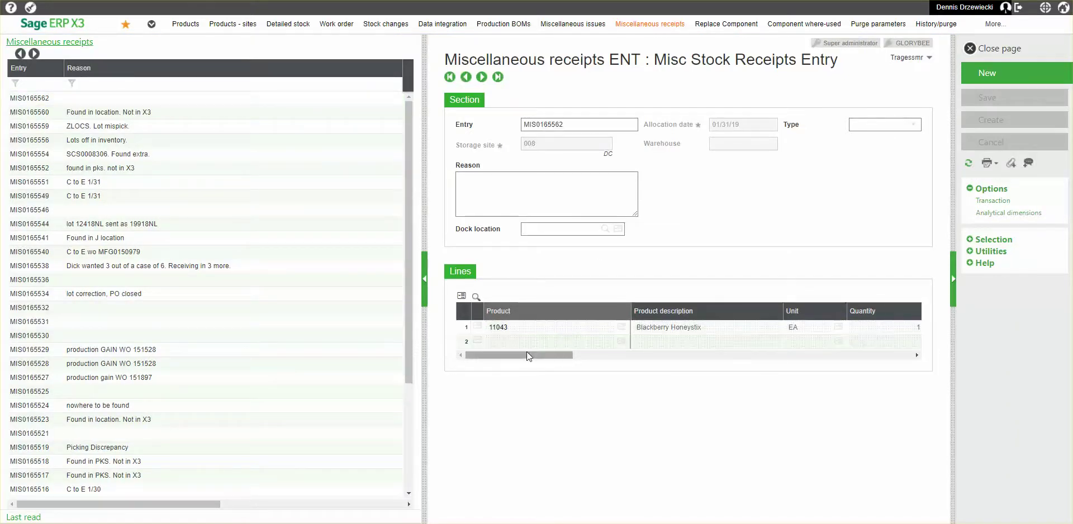
mouse_move(522, 353)
left_mouse_down()
mouse_move(728, 363)
mouse_move(856, 351)
mouse_move(514, 352)
left_mouse_up()
left_click(507, 343)
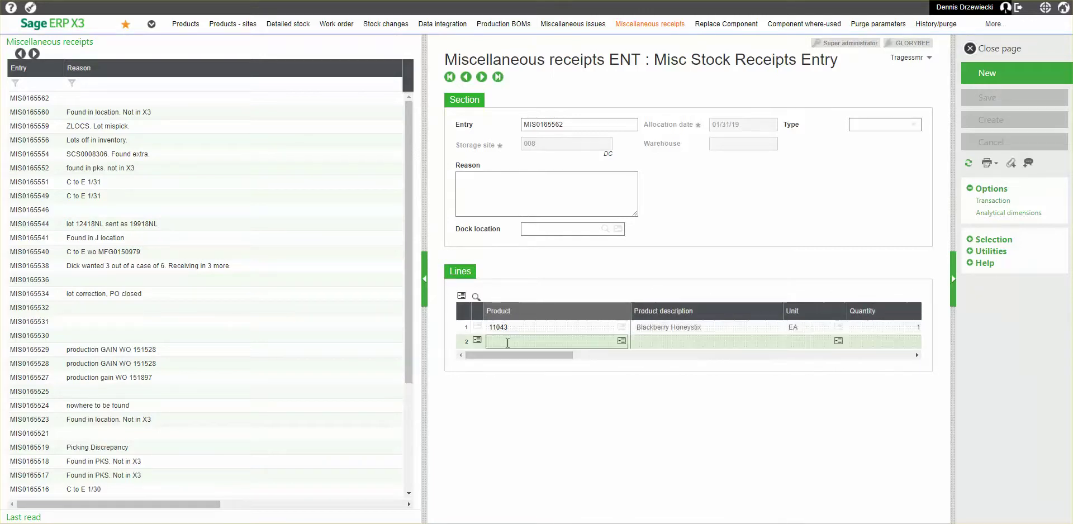